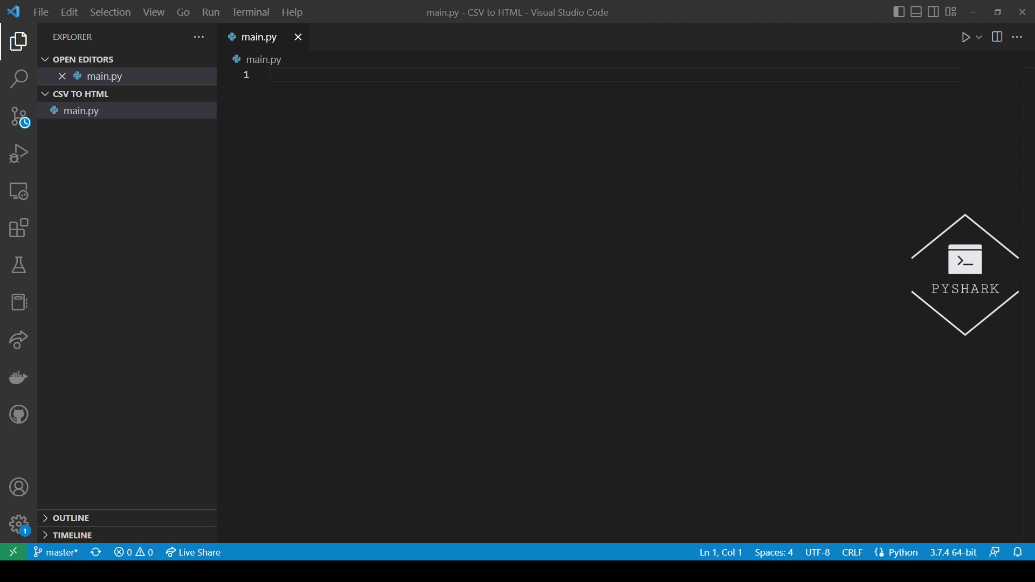
Run pip install pandas in a new project terminal
left_click(251, 12)
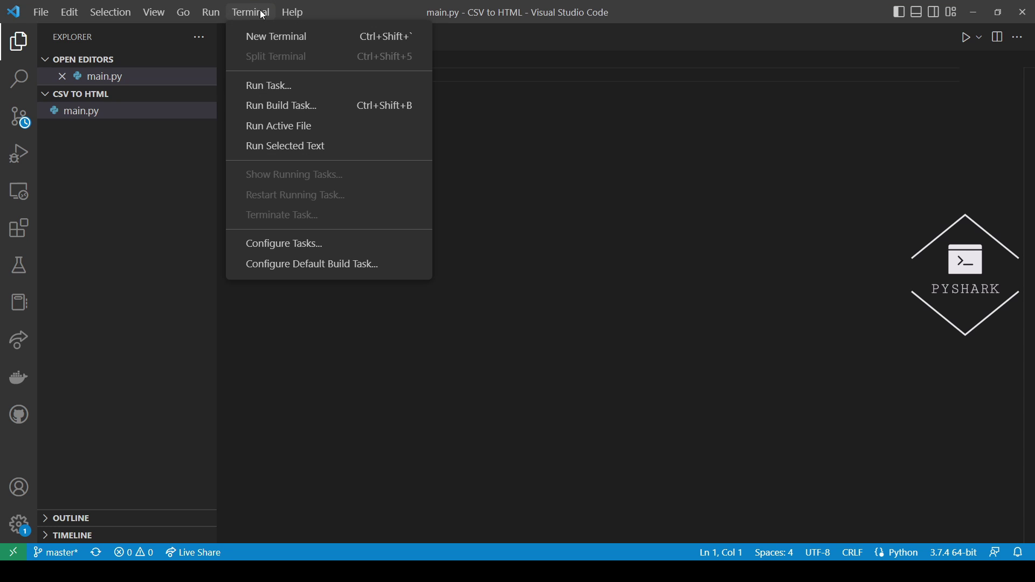
left_click(276, 37)
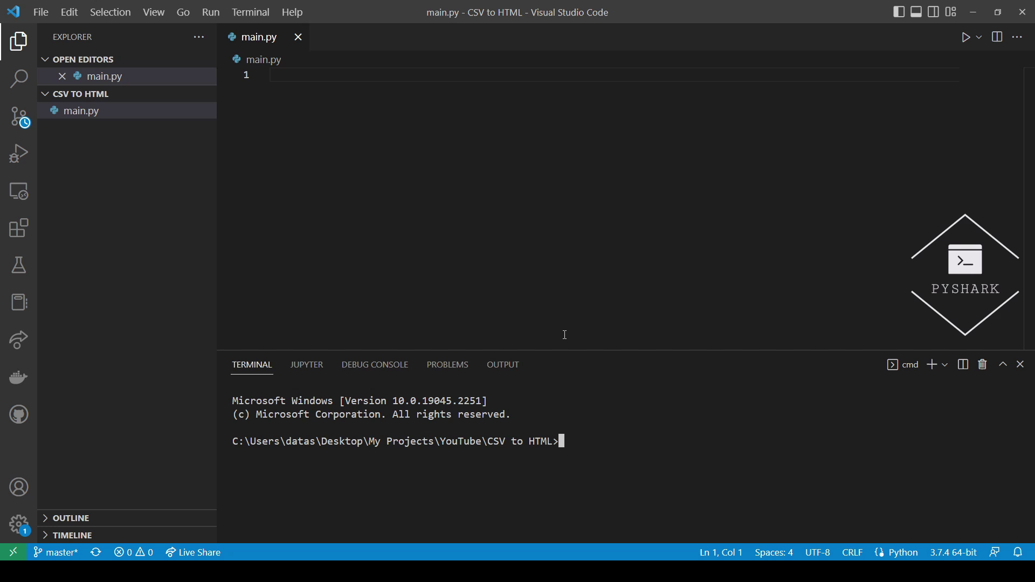
type("pip inst")
type("all pandas")
key("Return")
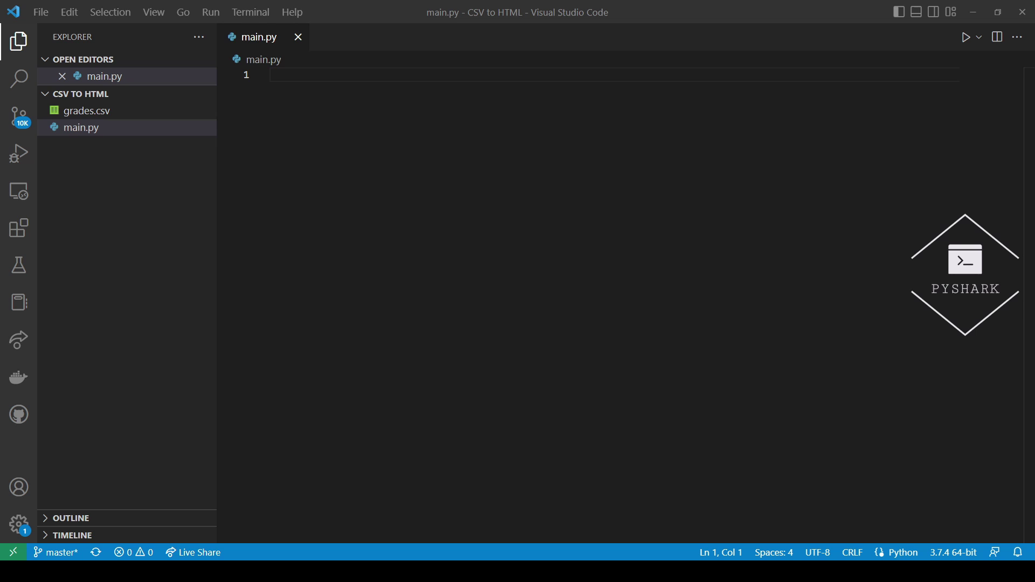
View grades.csv, with IDs, names and grades for five students
left_click(87, 111)
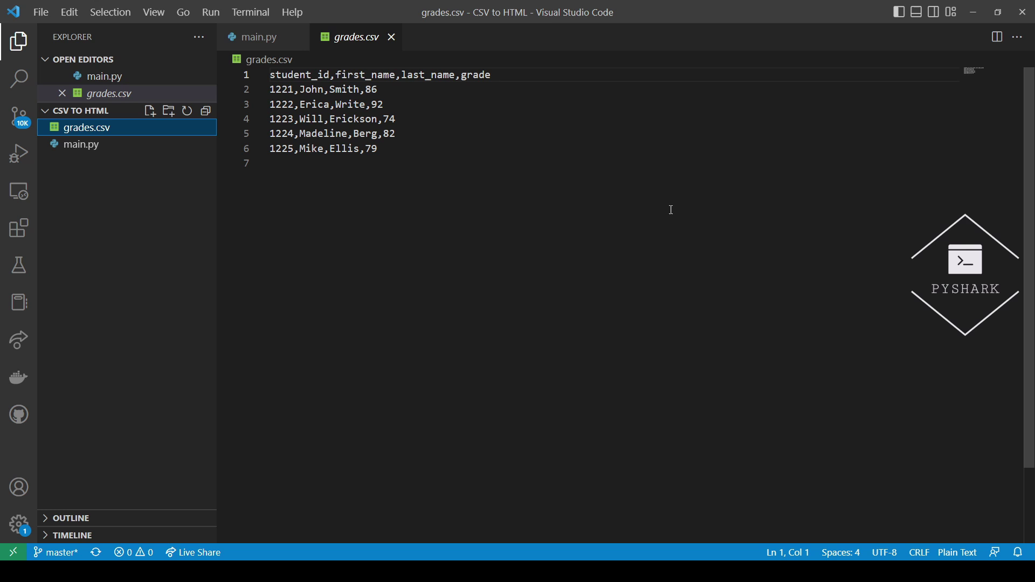
left_click(670, 210)
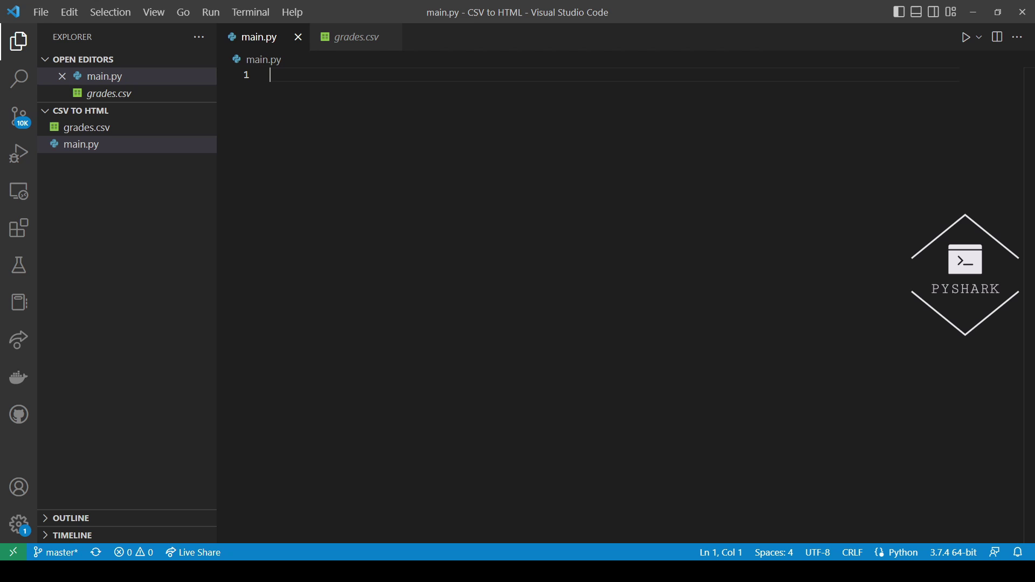
type("#")
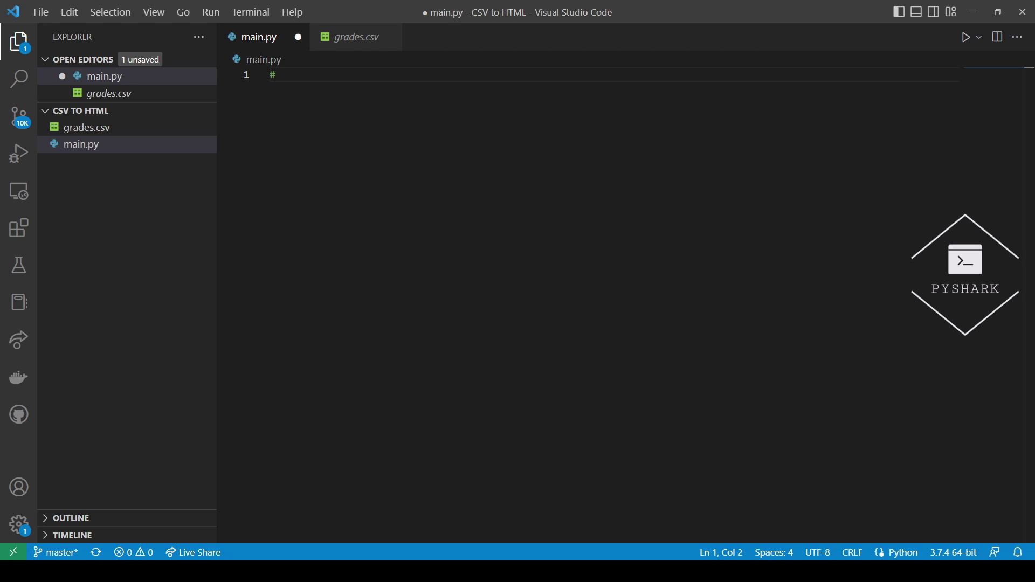
type("Impor")
type("t the requir")
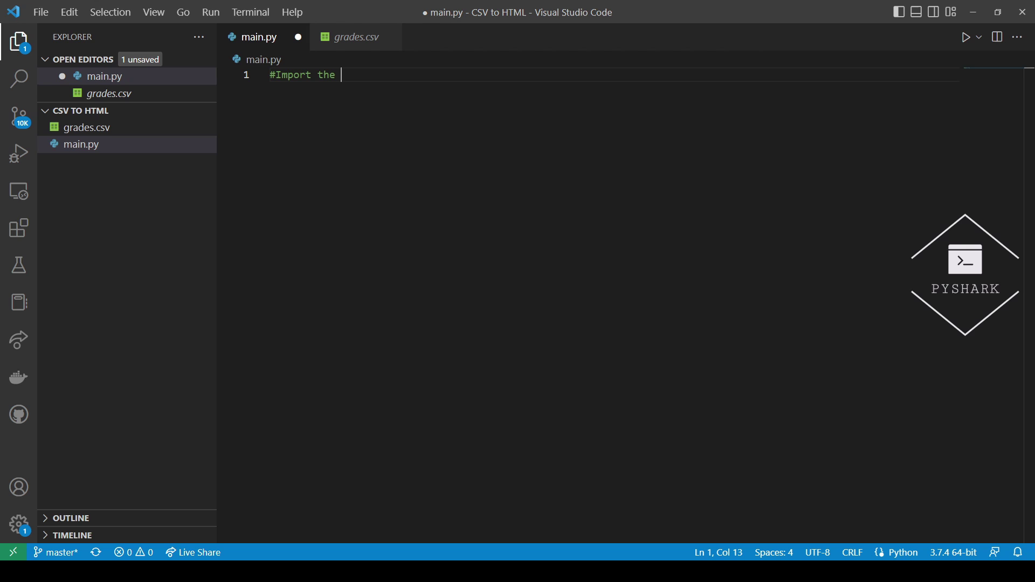
type("ed de")
type("pendency")
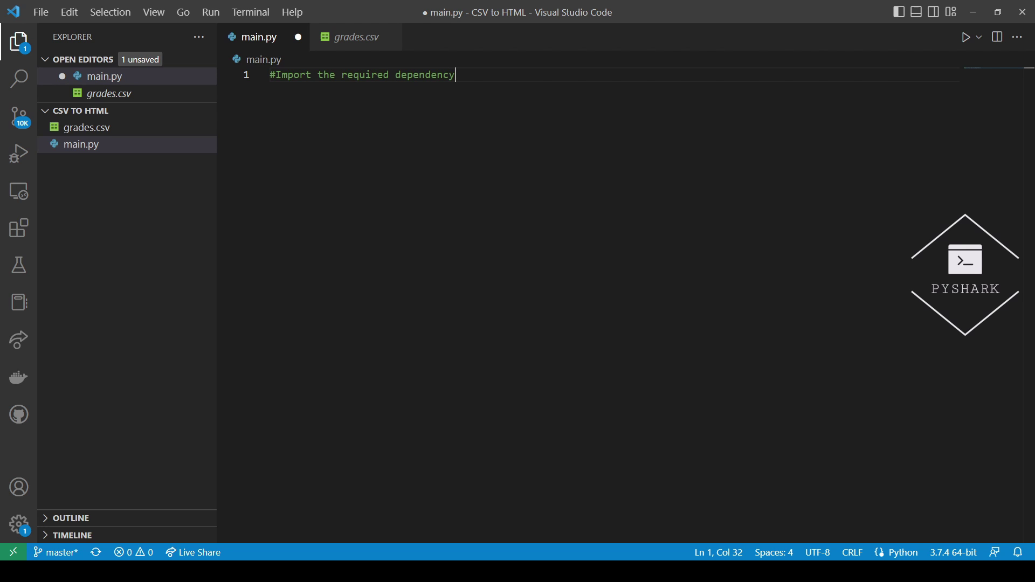
Write the commented pandas import and df = pd.read_csv('grades.csv'), then blank lines
key("Return")
type("im")
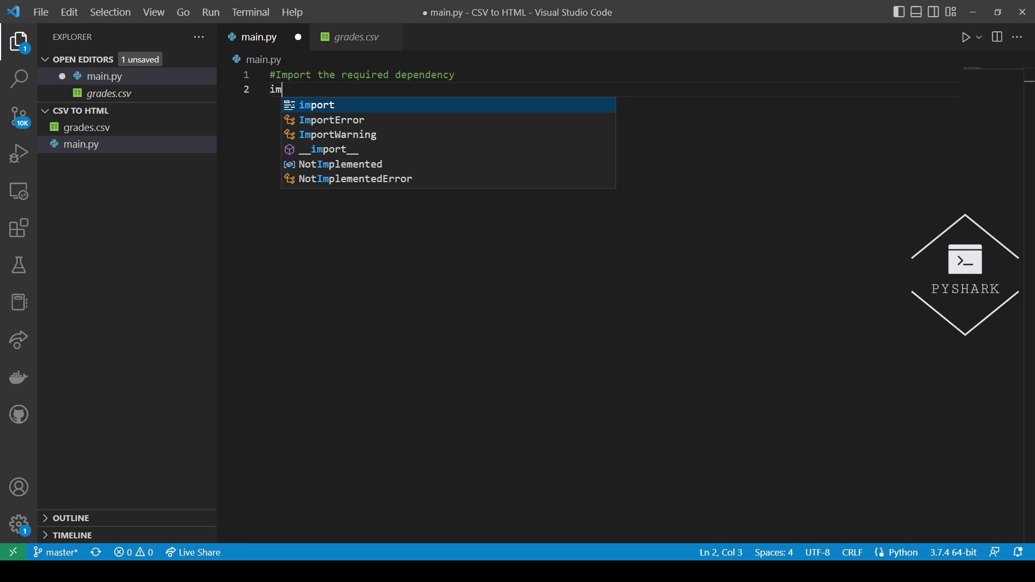
type("port pa")
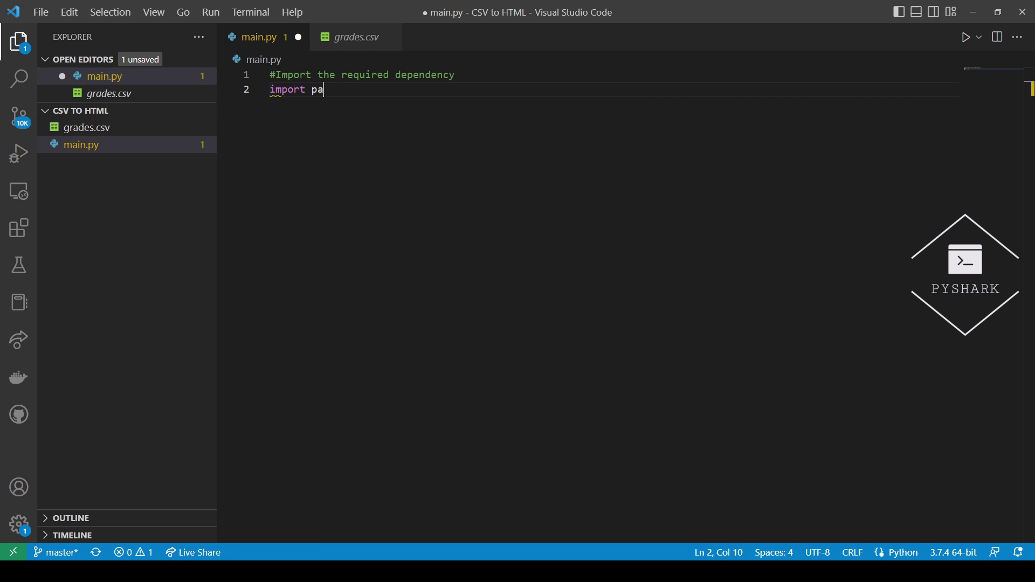
type("ndas as p")
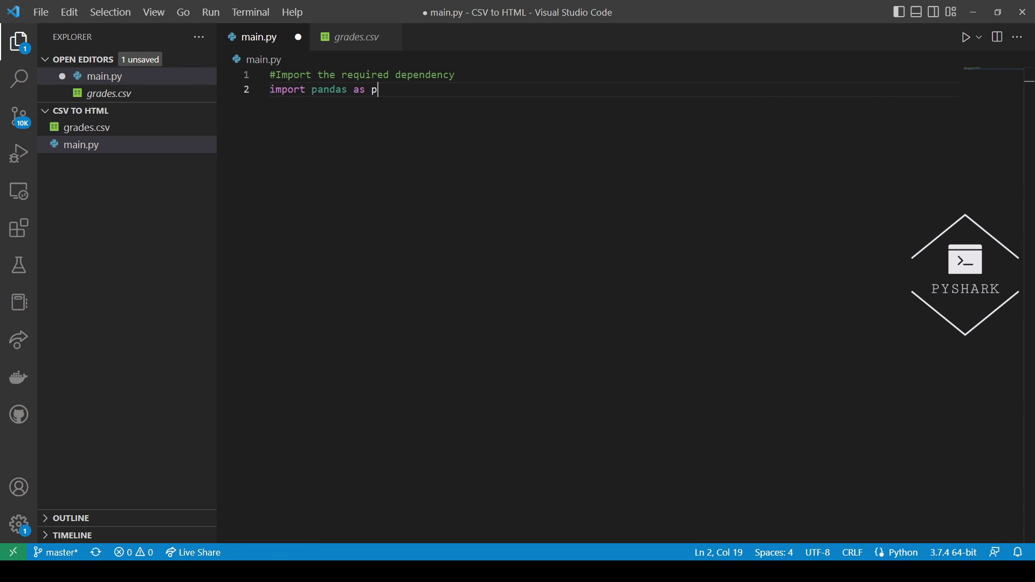
type("d")
key("Return")
key("Return")
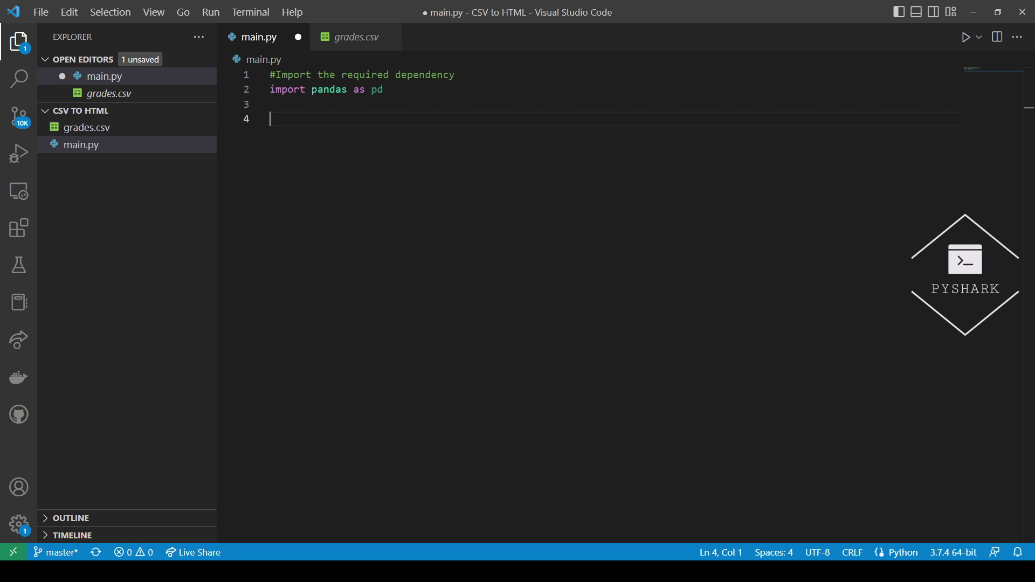
type("#Read")
type(" CSV fi")
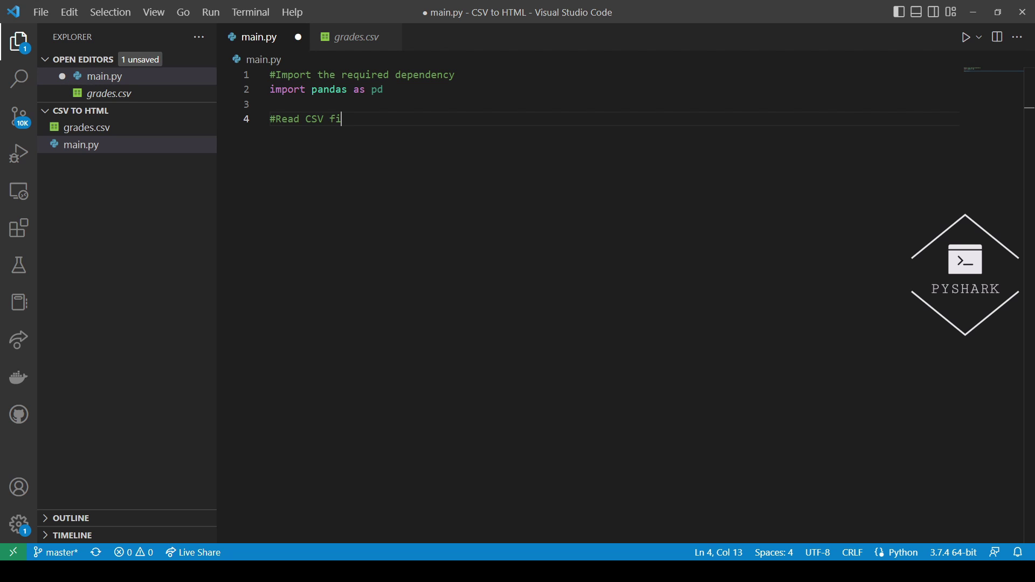
type("le")
key("Return")
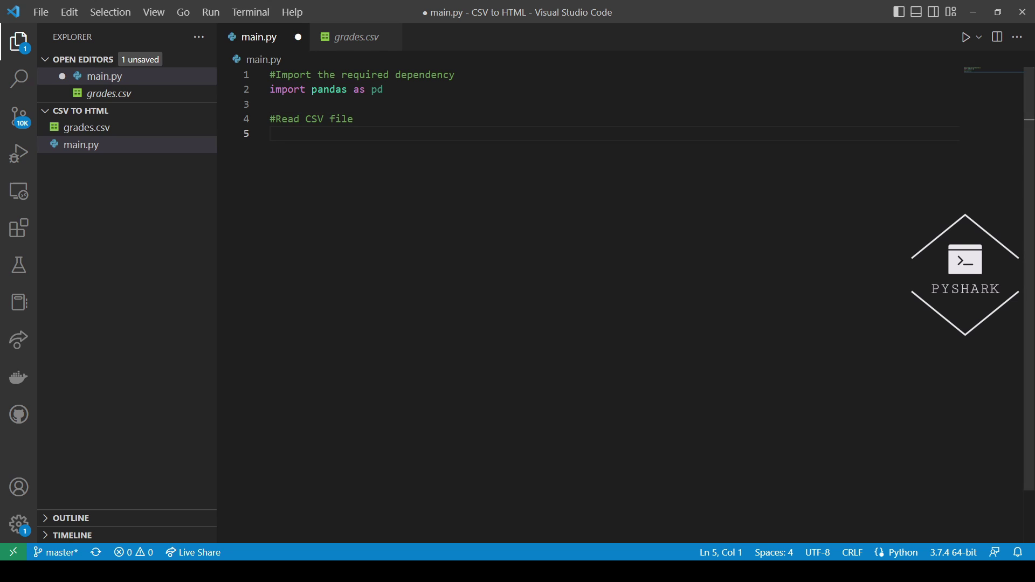
type("df = ")
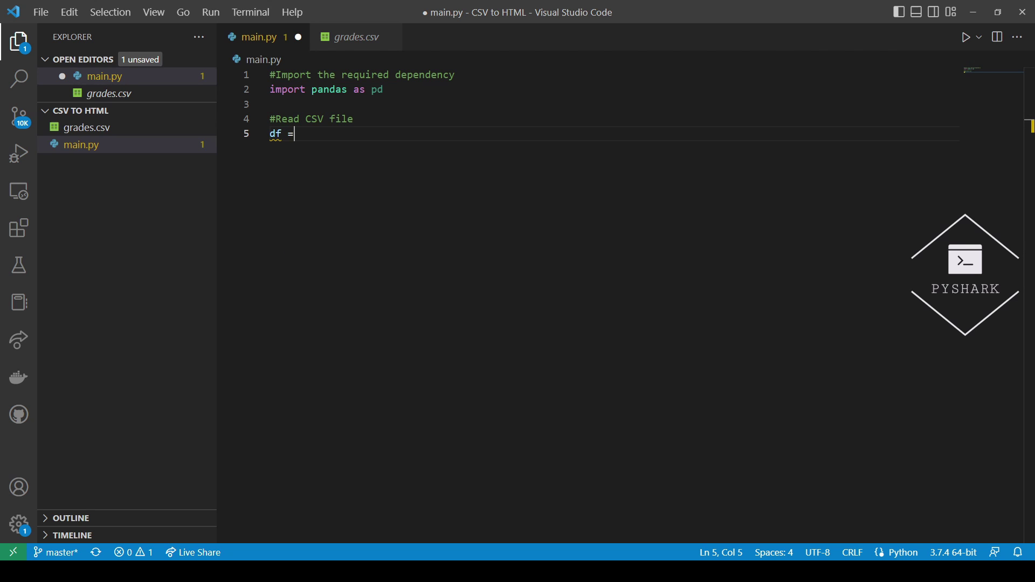
type("pd.rea")
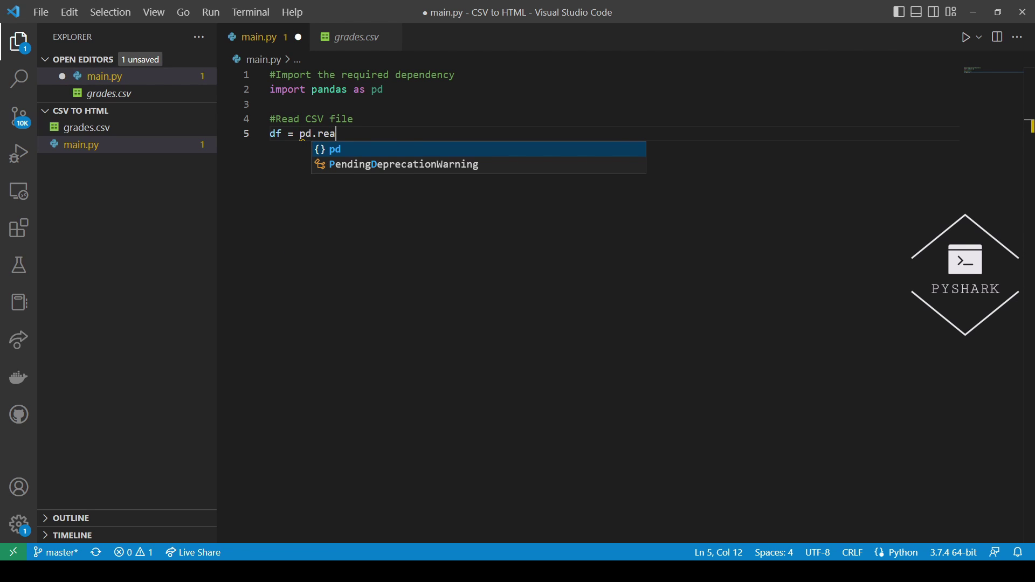
type("d_csv")
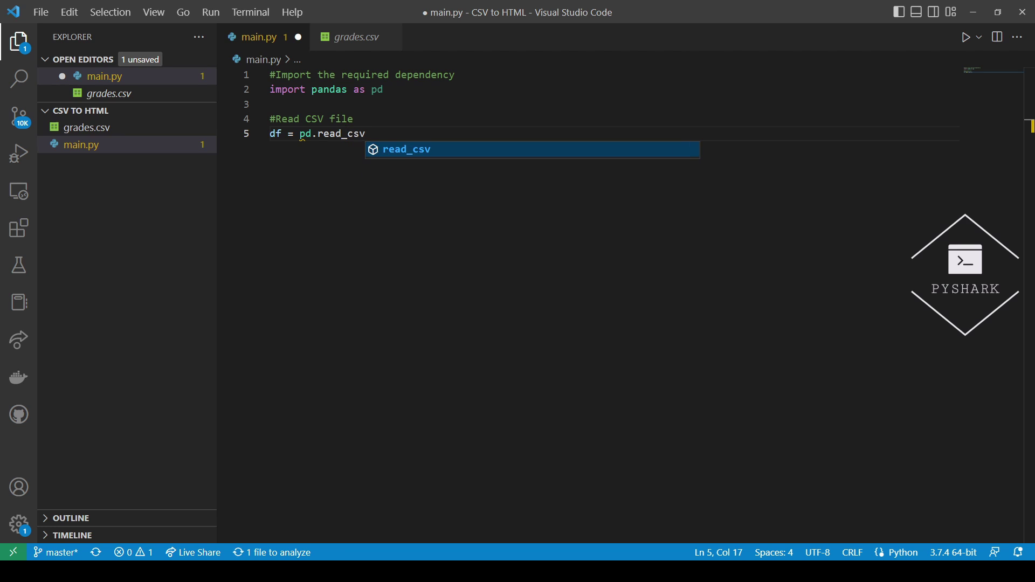
type("('g")
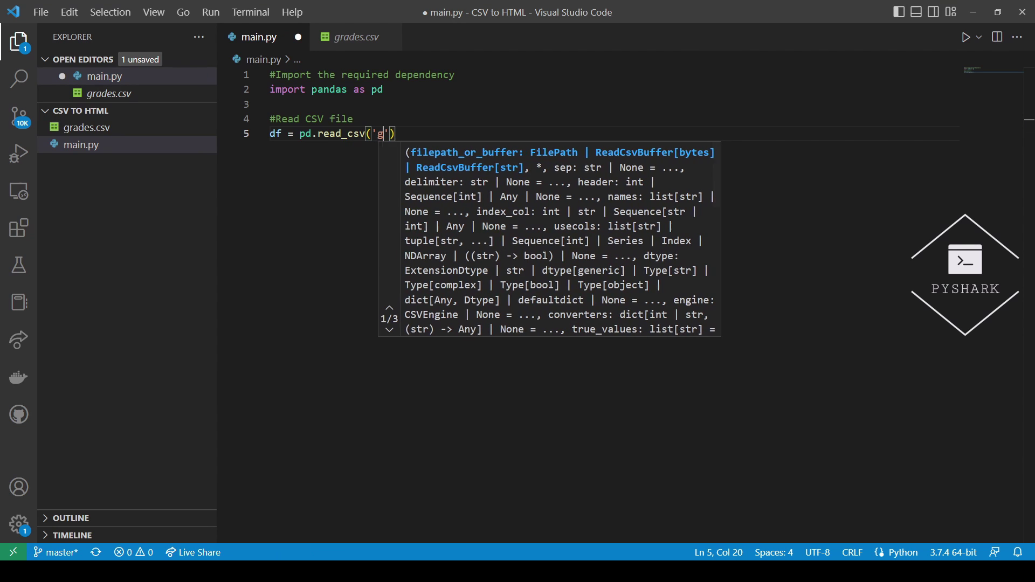
type("rade")
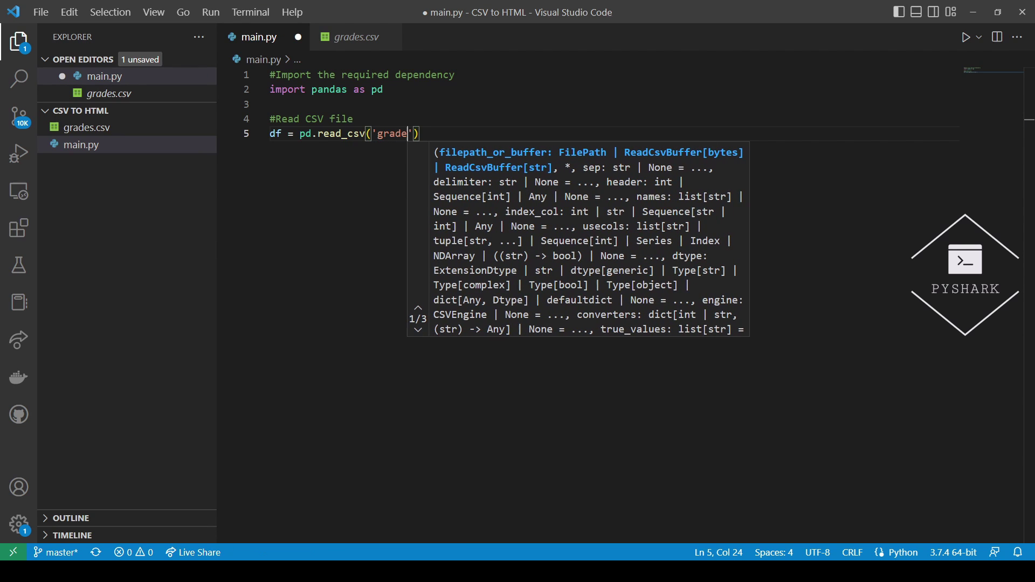
type("s.csv")
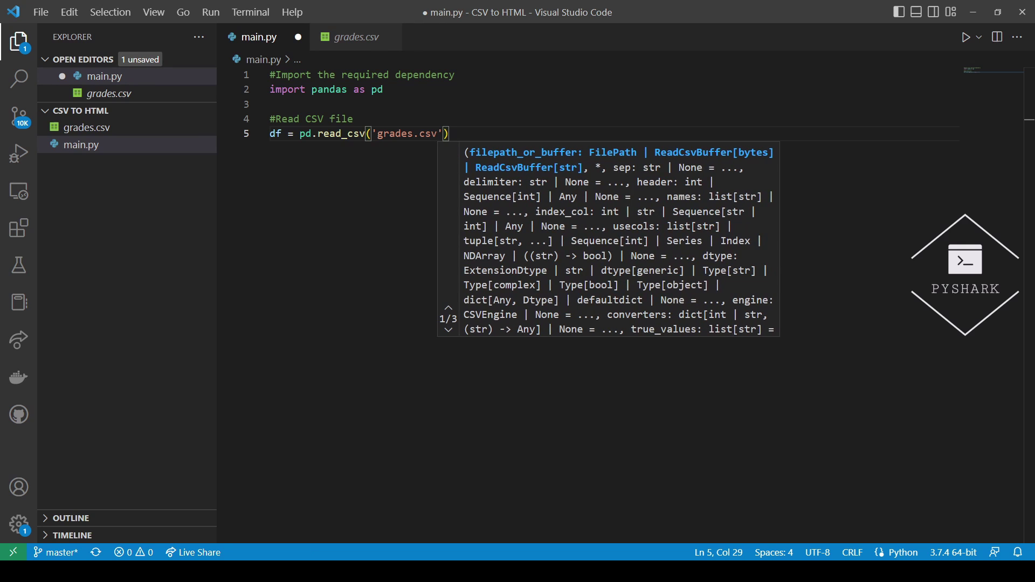
key("End")
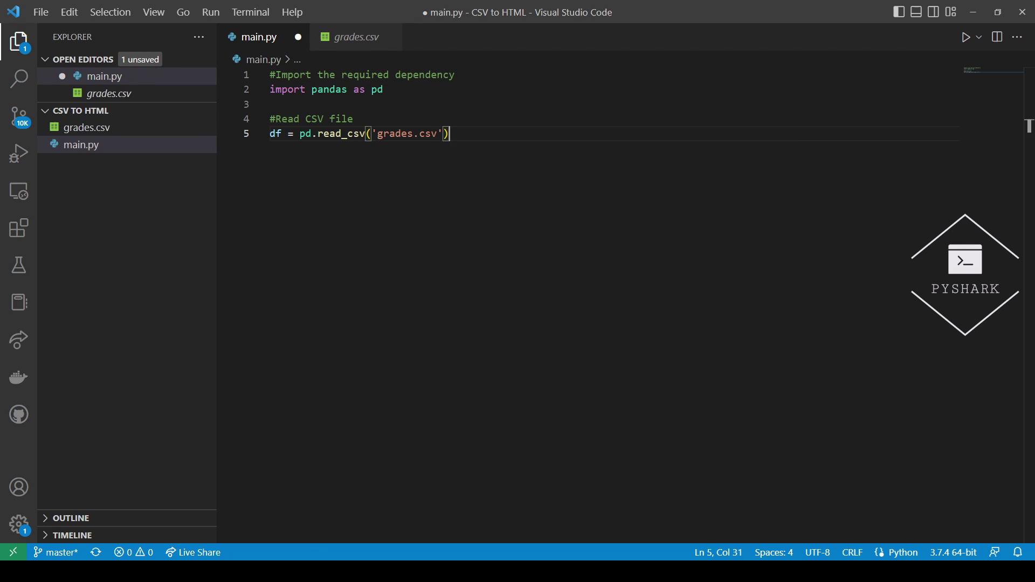
key("Return")
key("Return")
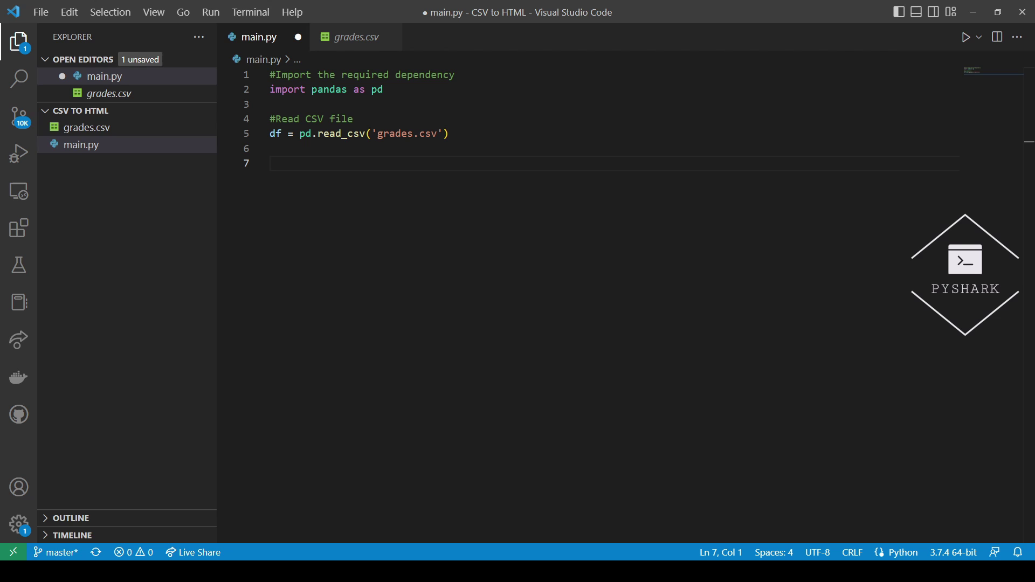
type("#Export ")
type("as ")
type("HTML f")
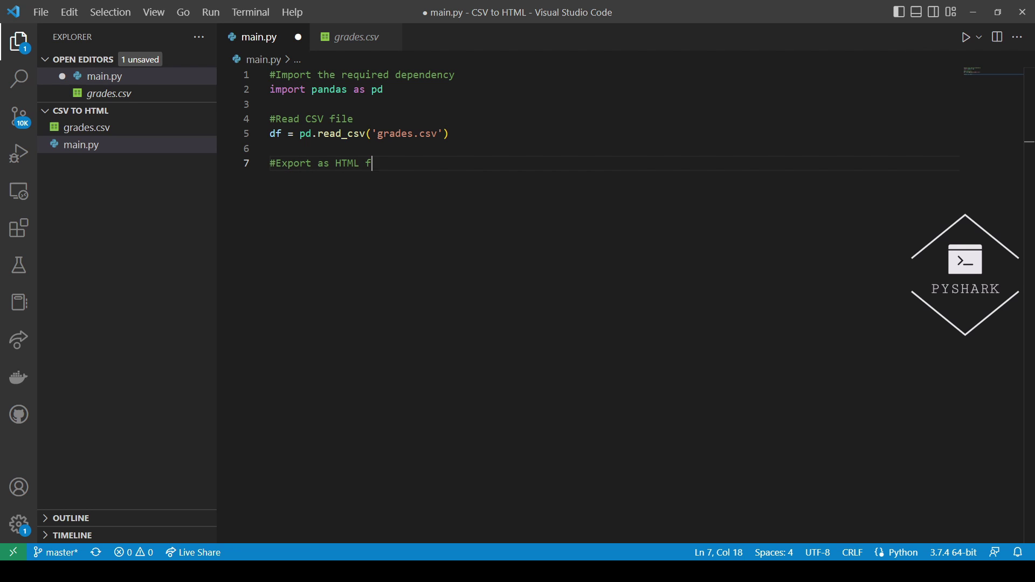
type("ile")
Add the comment '#Export as HTML file' followed by df.to_html('grades.html')
key("Return")
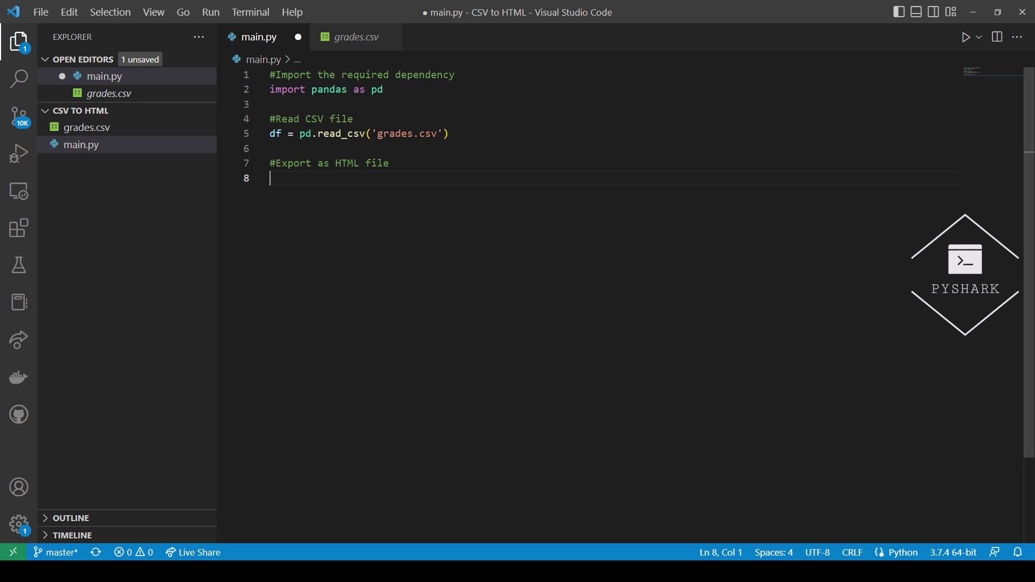
type("d")
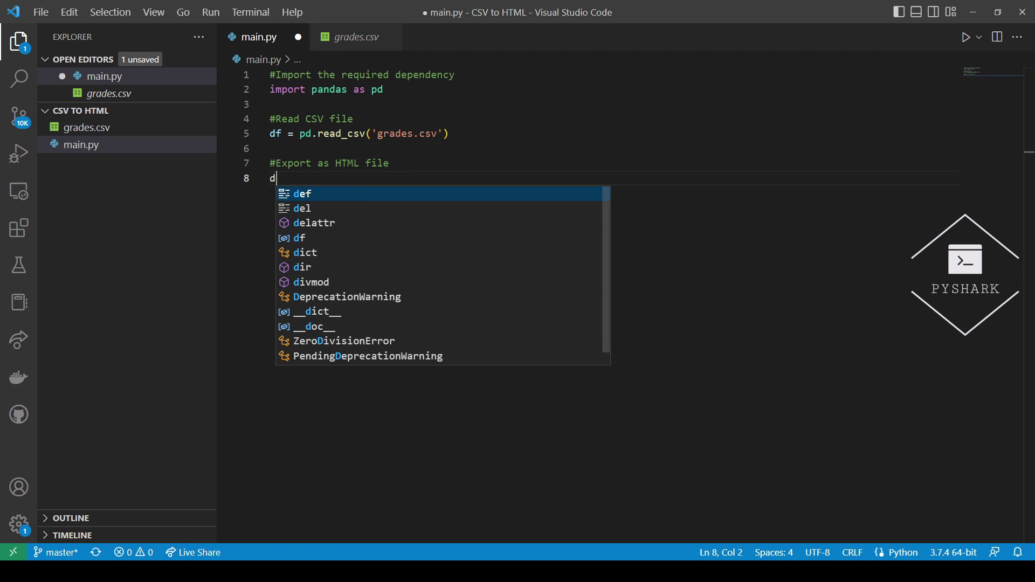
type("f.to")
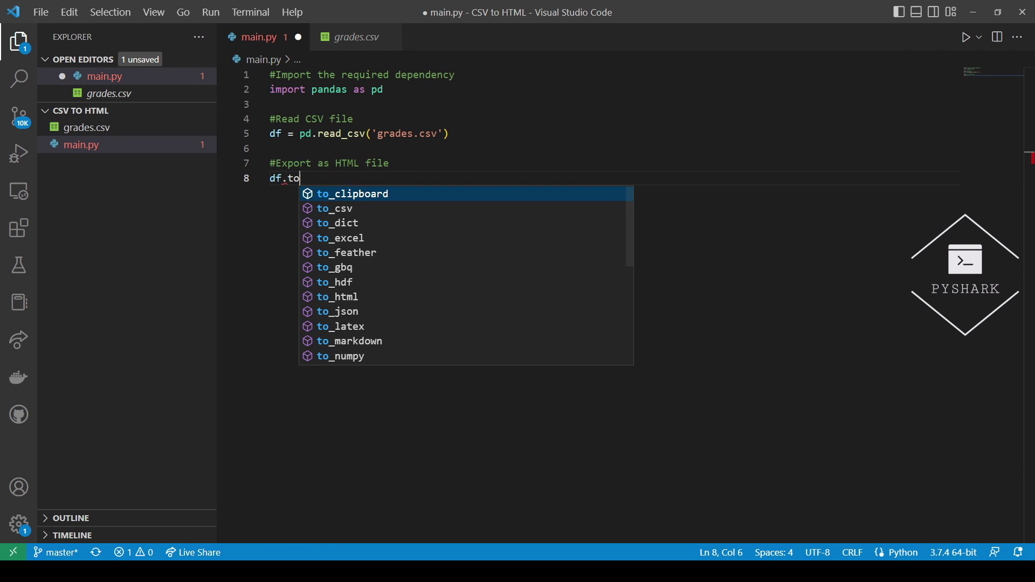
type("_ht")
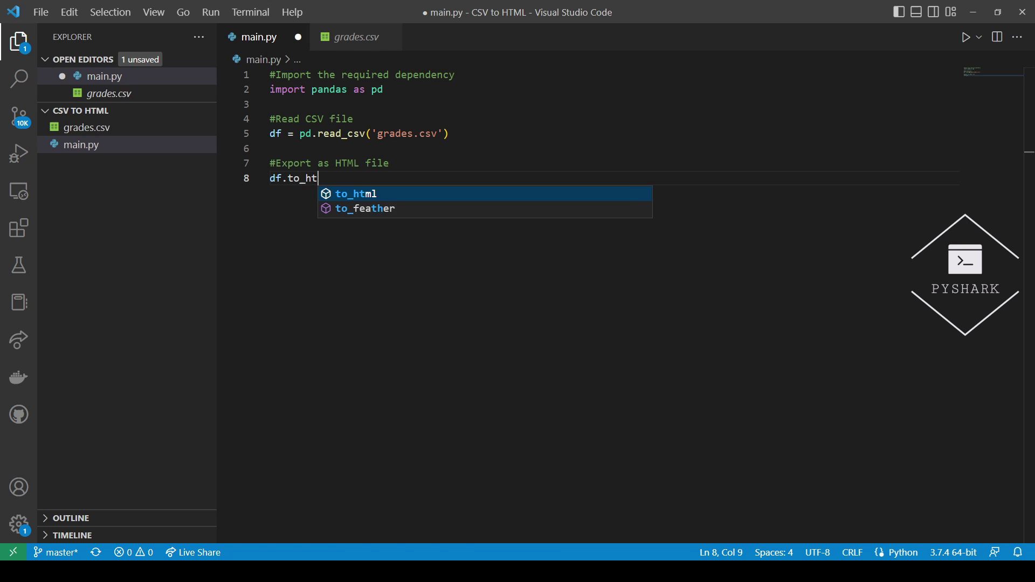
type("ml(")
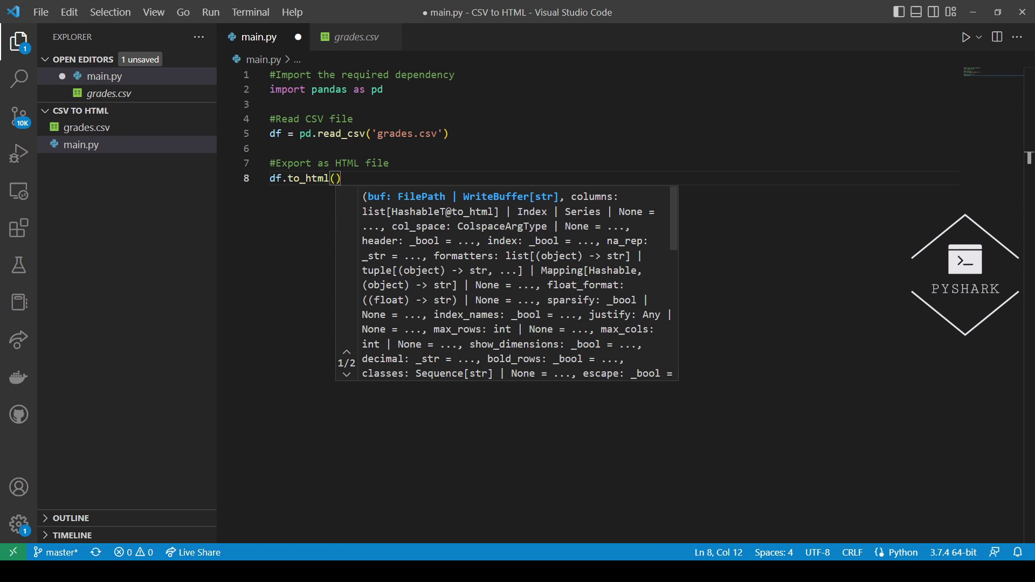
type("'")
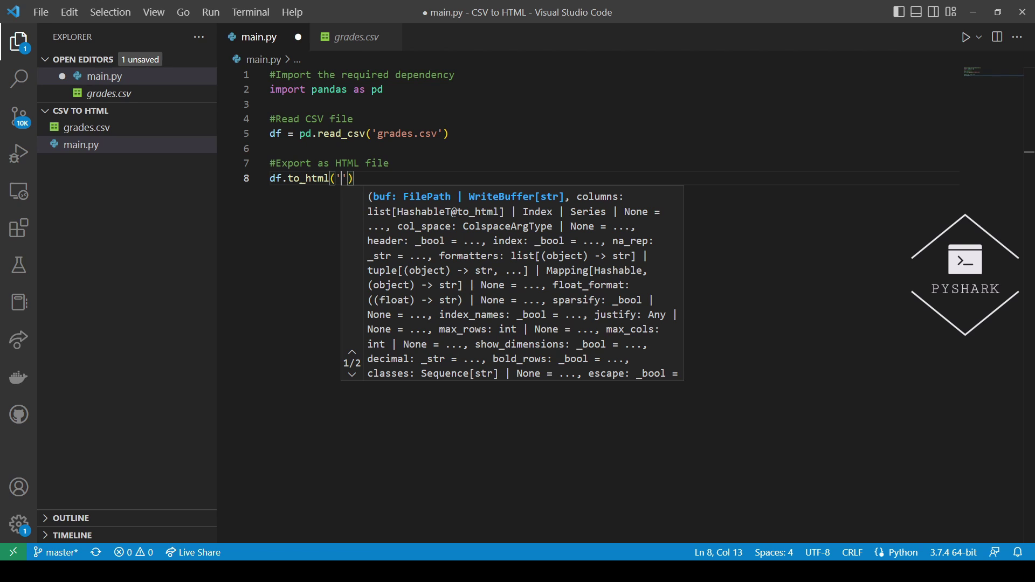
type("gr")
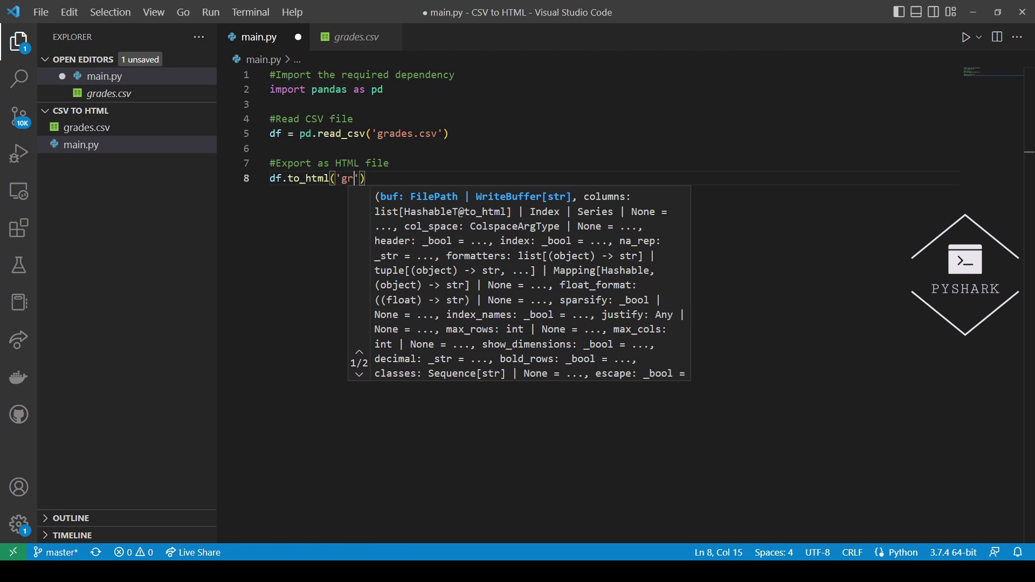
type("ades.h")
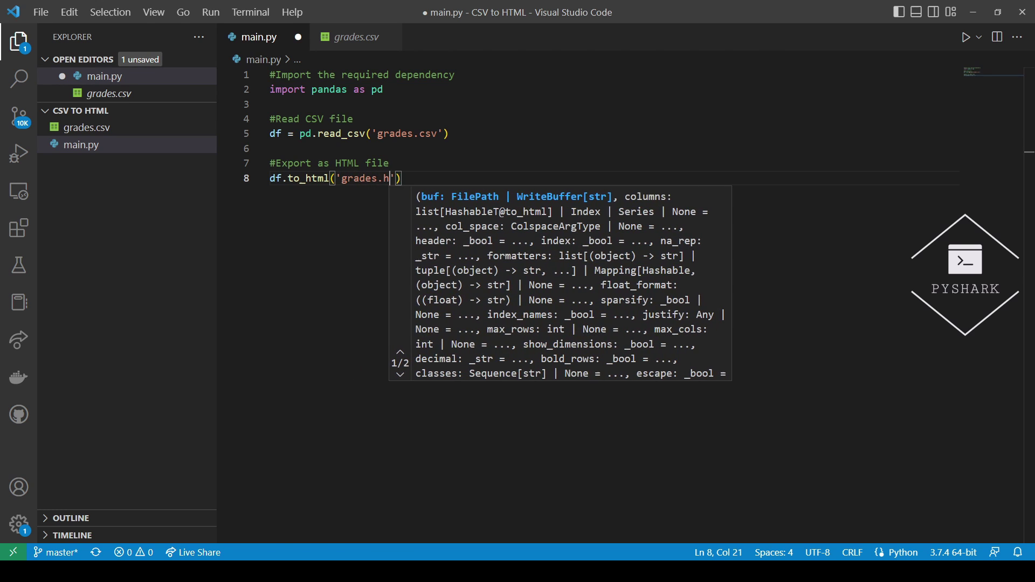
type("tml")
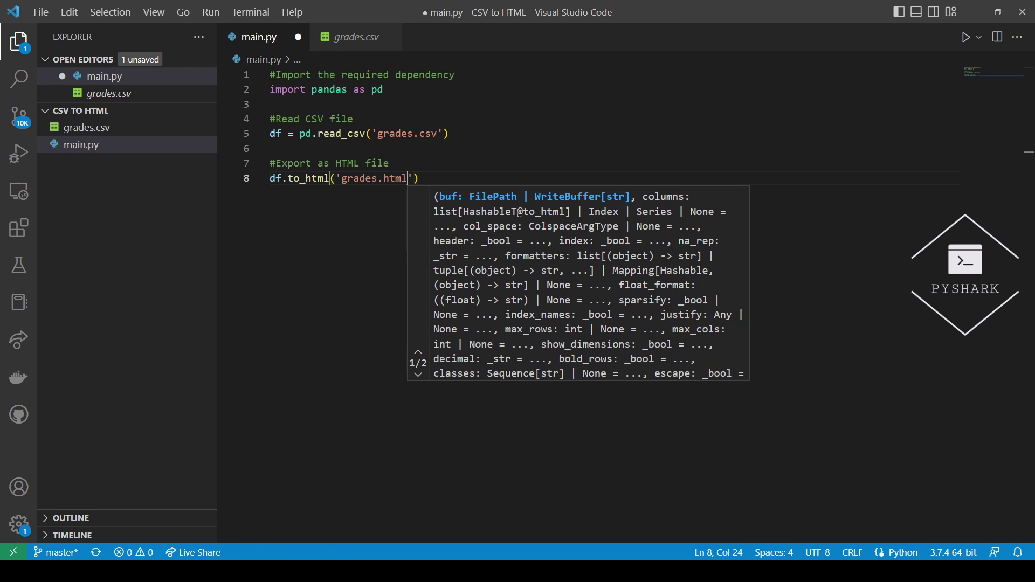
key("End")
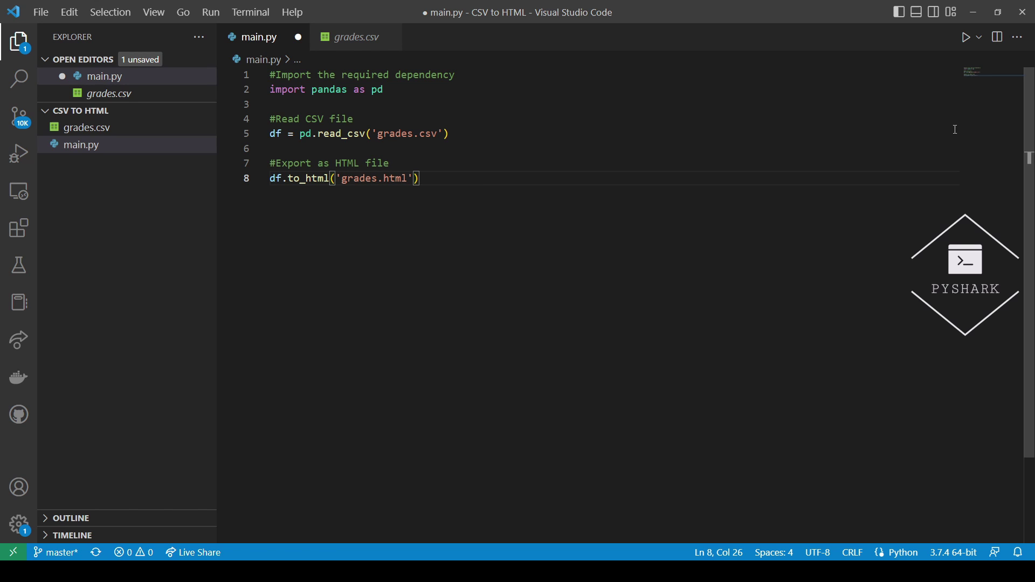
Save and run main.py, then view the generated grades.html table
left_click(966, 38)
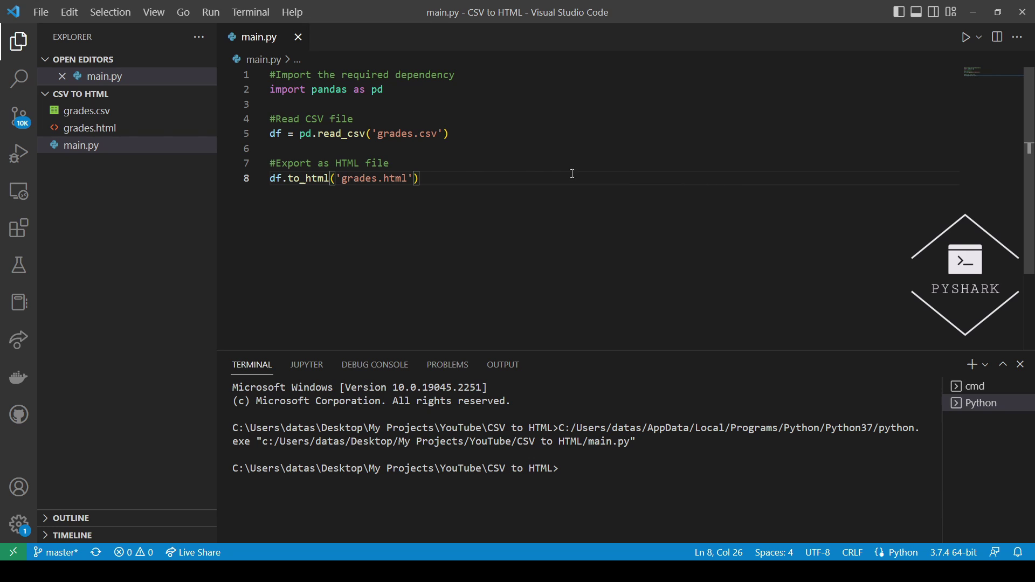
left_click(90, 128)
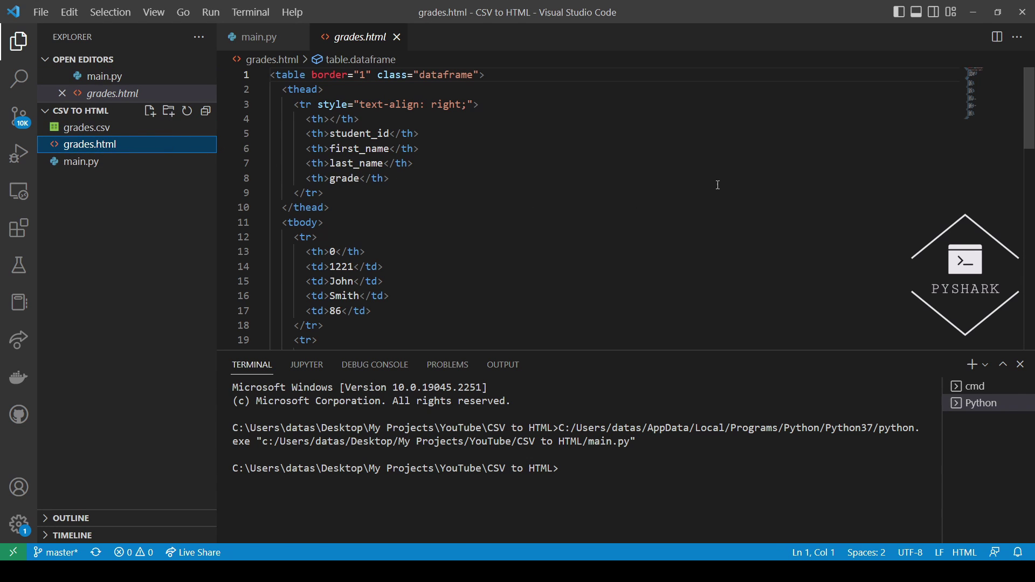
scroll(718, 185, "down", 4)
scroll(718, 186, "down", 3)
scroll(716, 186, "down", 3)
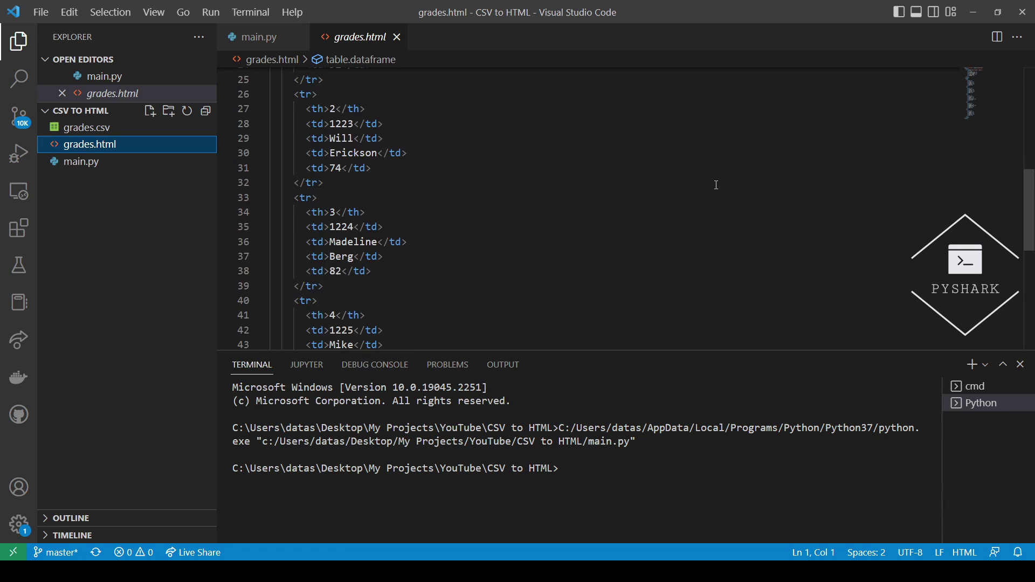
scroll(716, 186, "down", 4)
scroll(716, 185, "down", 2)
scroll(716, 185, "up", 2)
scroll(716, 186, "up", 5)
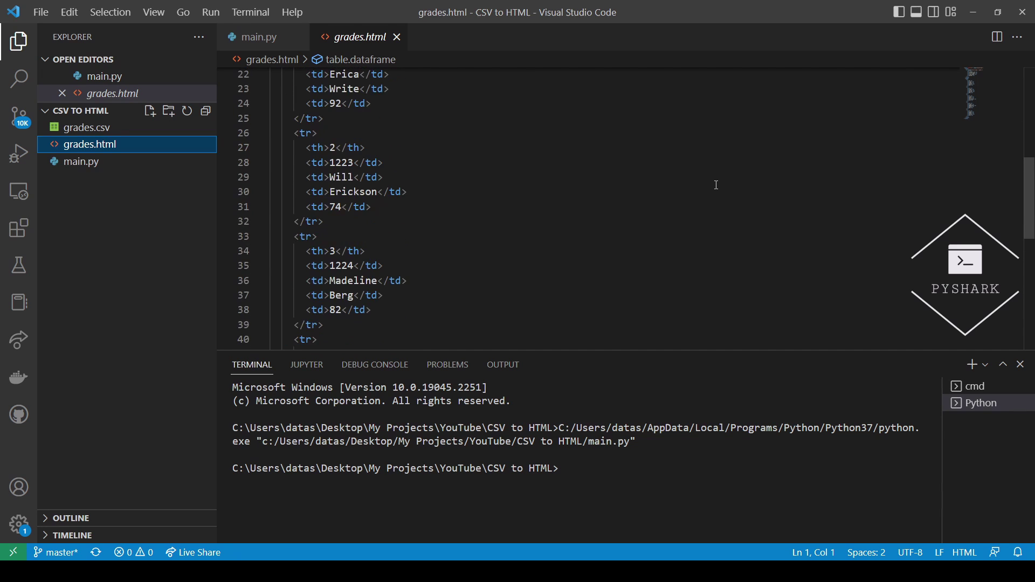
scroll(716, 185, "up", 3)
scroll(716, 186, "up", 2)
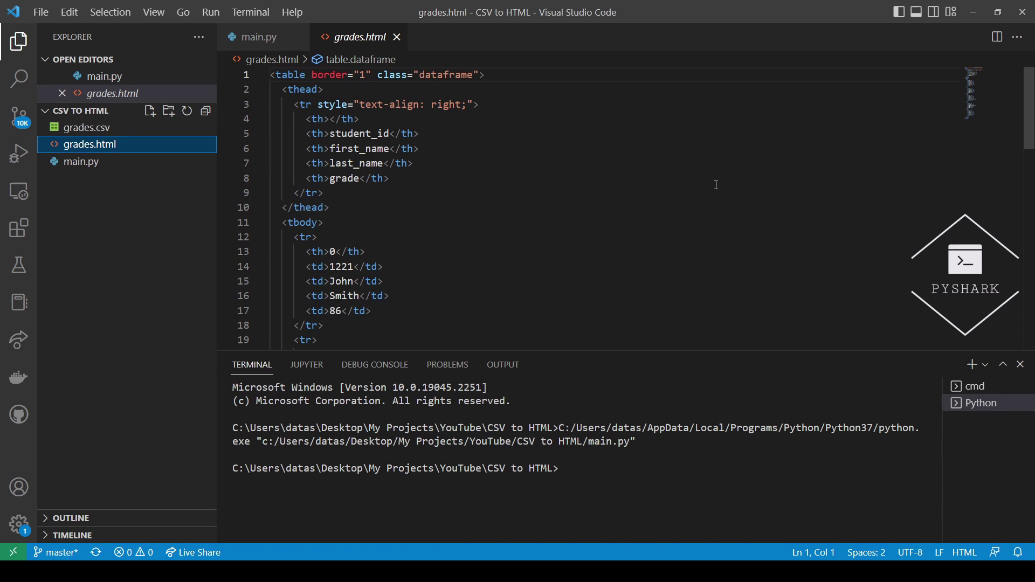